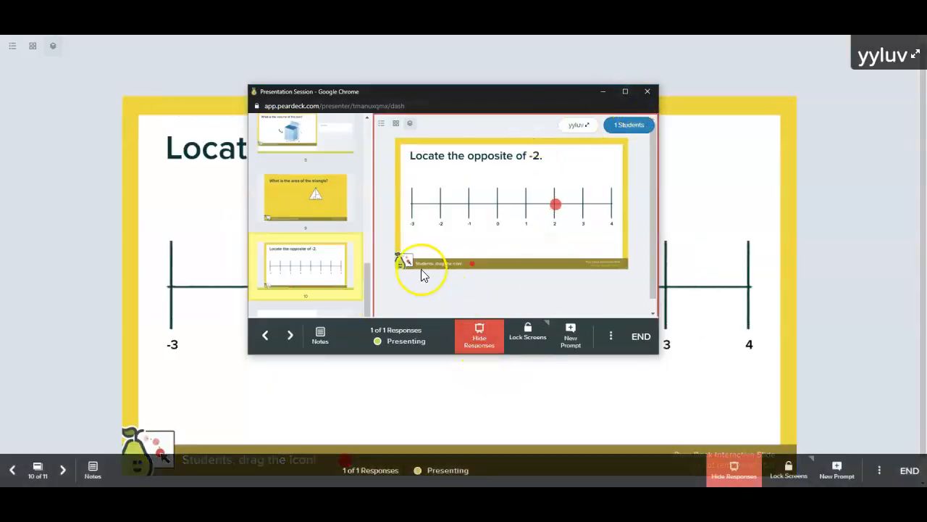
Close the presenter dashboard window, ignore the session in progress, and create a new Pear Deck vocabulary list
click(647, 92)
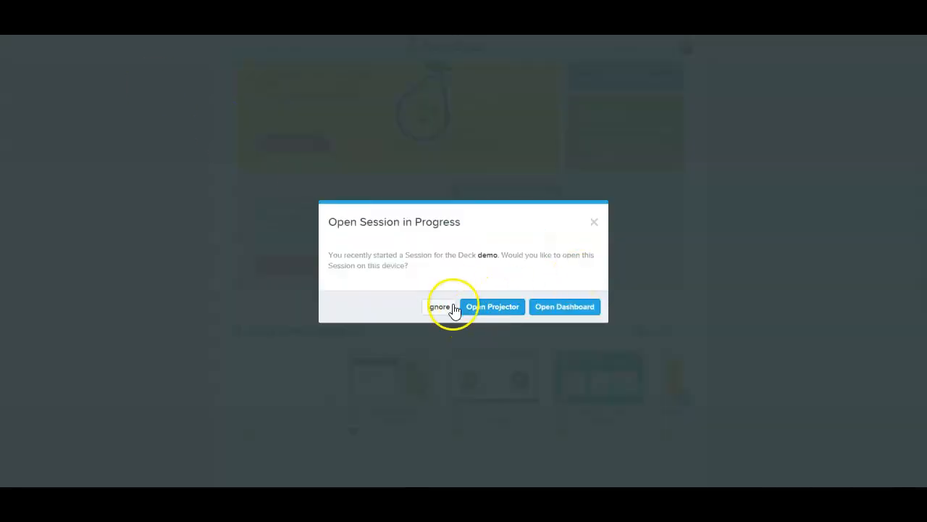
click(443, 305)
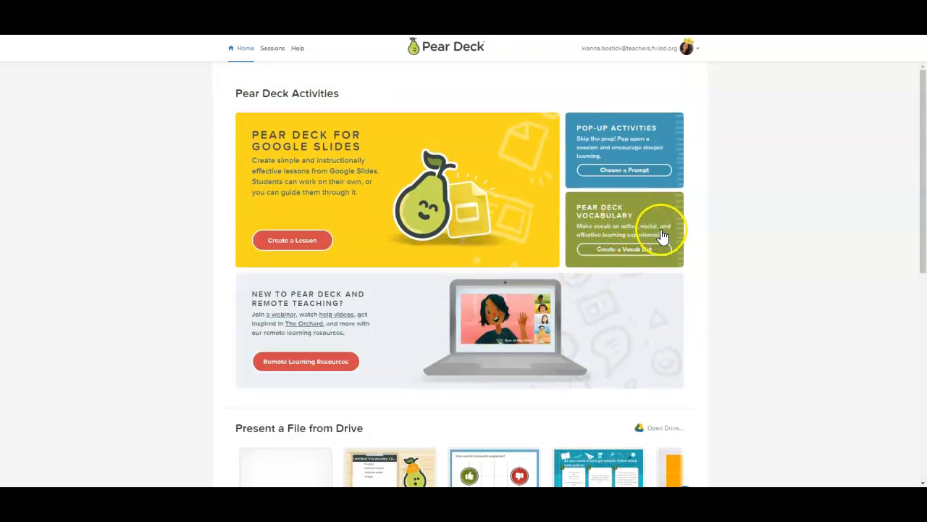
click(626, 250)
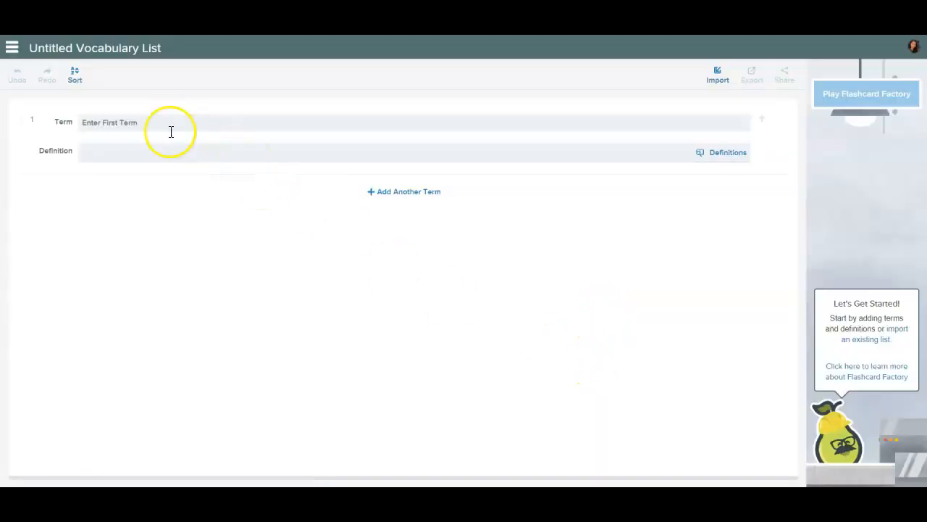
Enter "integer" as the first term and pick the dictionary definition about a natural number, its negative, or 0
click(171, 121)
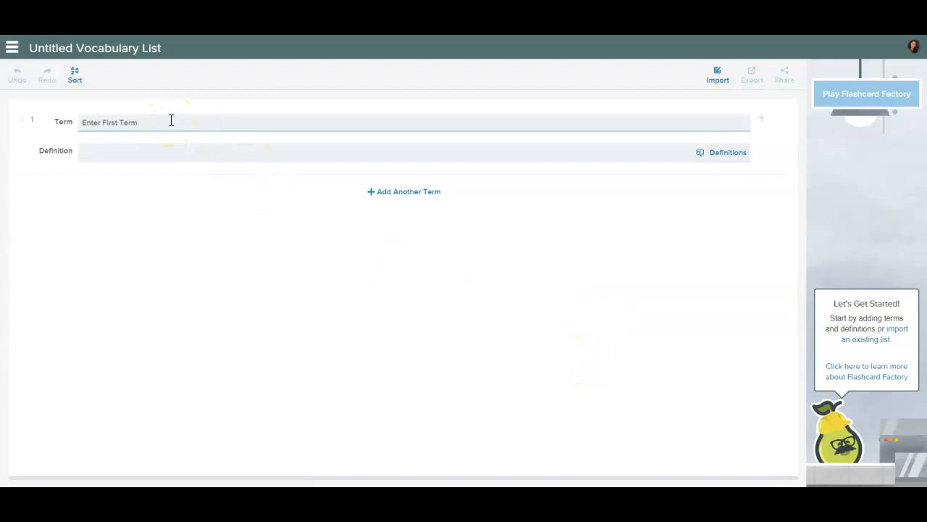
click(171, 120)
text(integer)
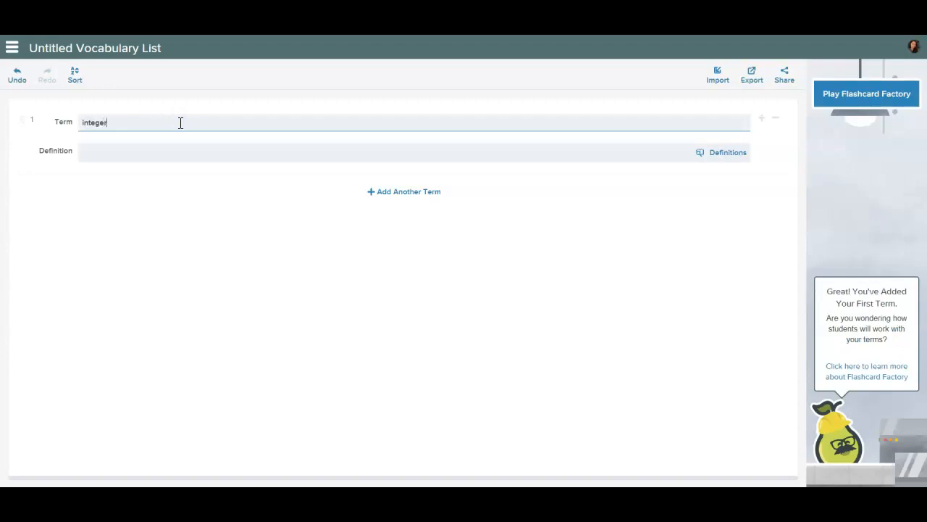
key(Tab)
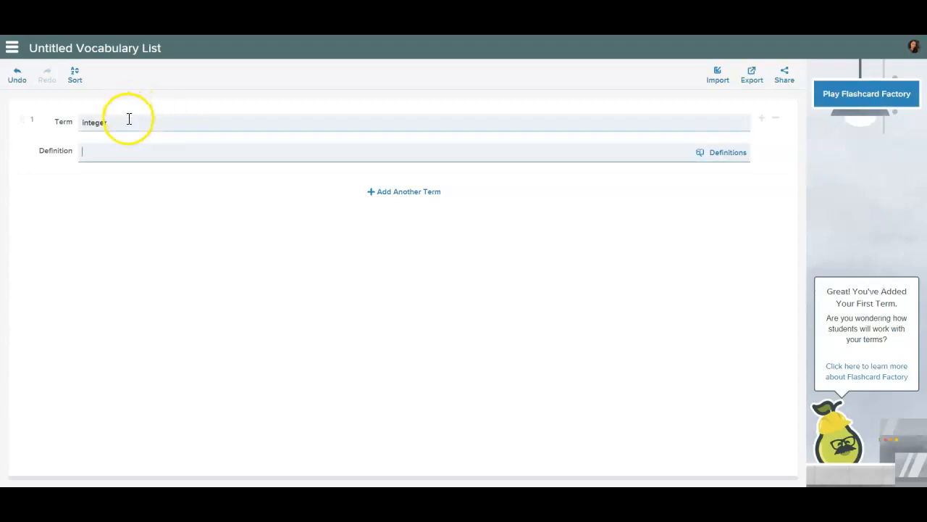
click(738, 157)
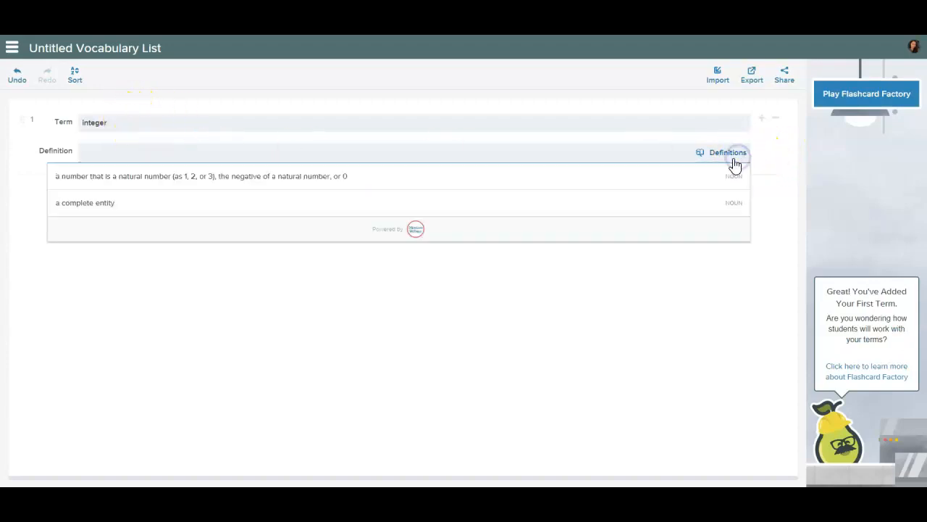
click(215, 177)
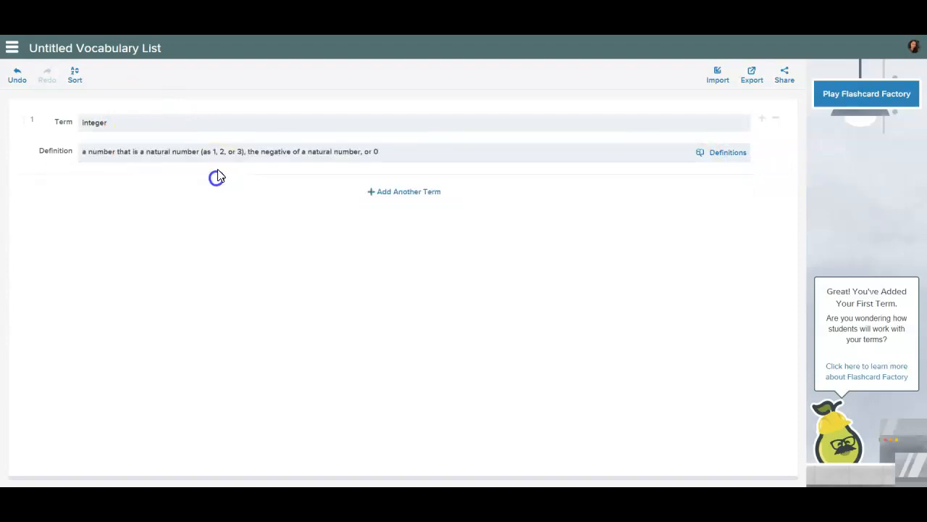
Add the term "rational number" with the suggested definition about a whole number or the quotient of two whole numbers
click(421, 194)
click(154, 200)
text(rational)
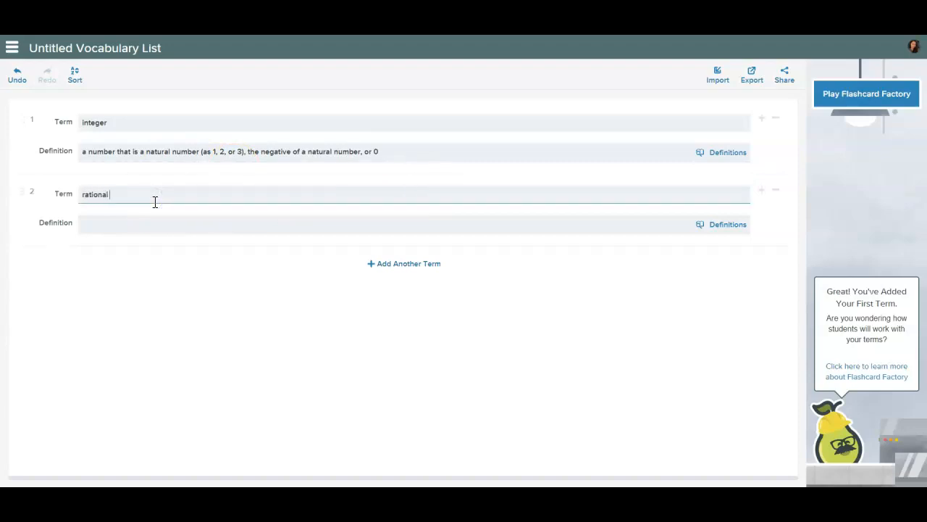
text( number)
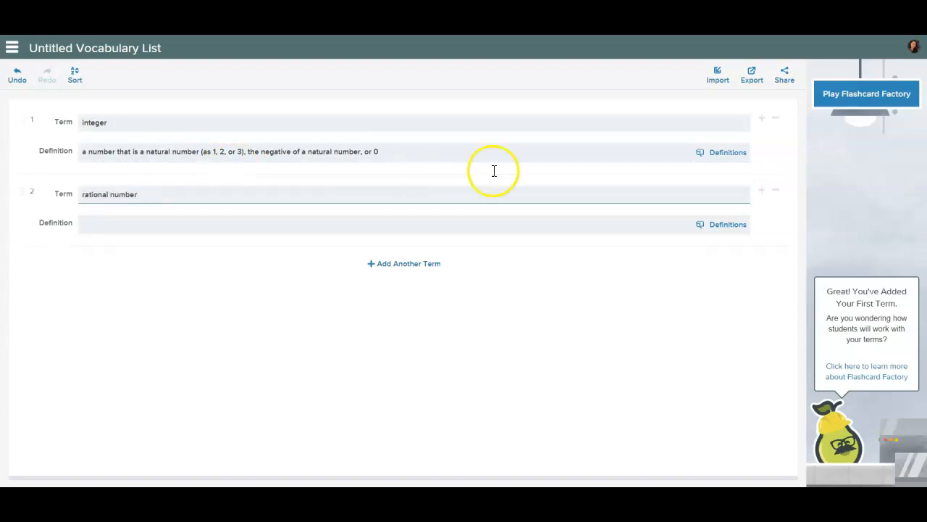
click(723, 226)
click(141, 255)
Add the term "fraction" and choose the suggested definition "a piece broken off"
click(406, 261)
click(182, 260)
text(fraction)
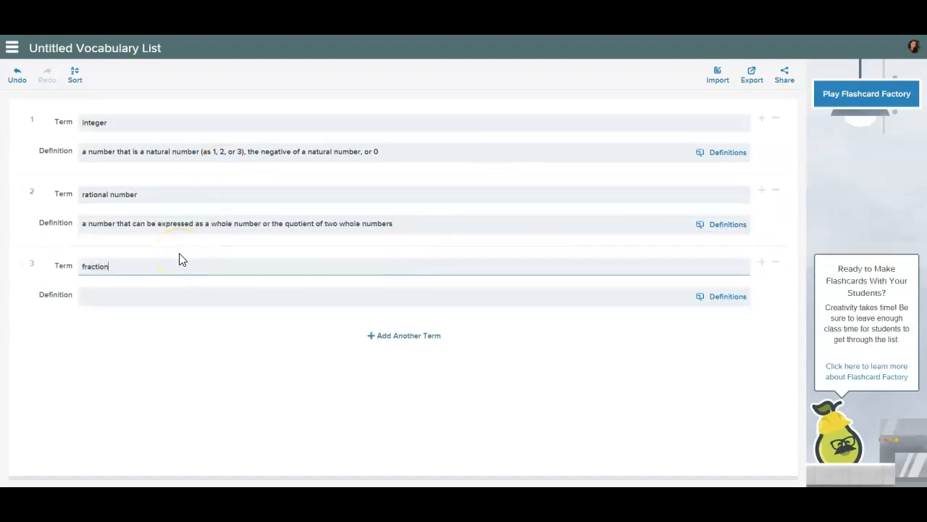
click(723, 297)
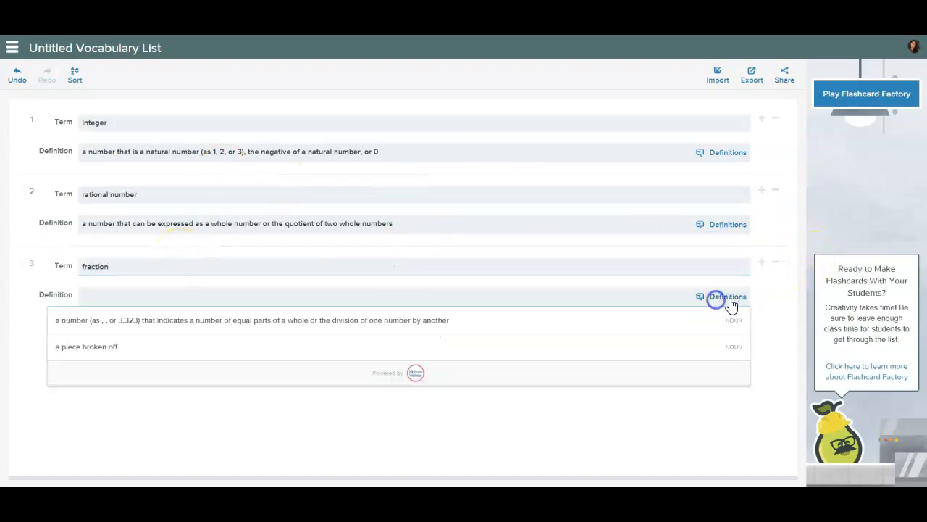
click(126, 358)
Add the term "absolute value" with the suggested definition "a nonnegative number equal to a given real number with any negative sign removed"
click(420, 334)
click(127, 343)
text(absolute value)
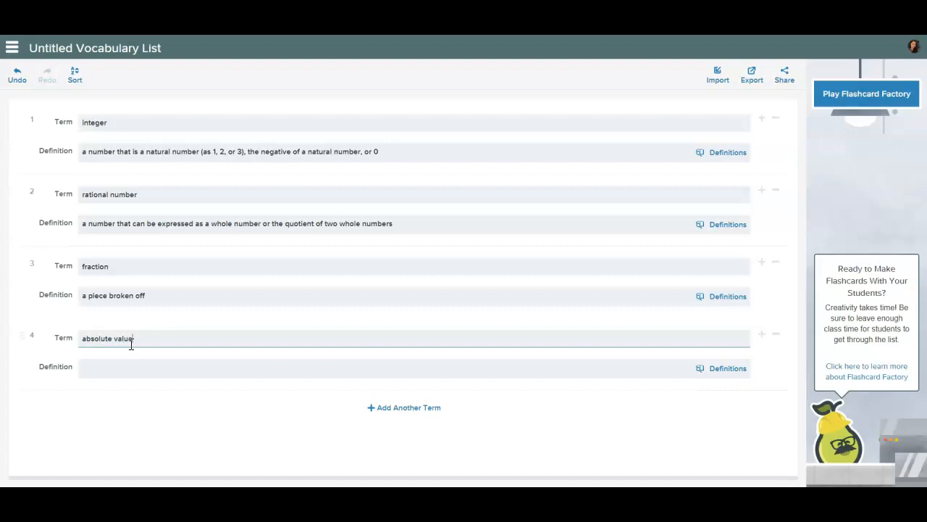
key(Tab)
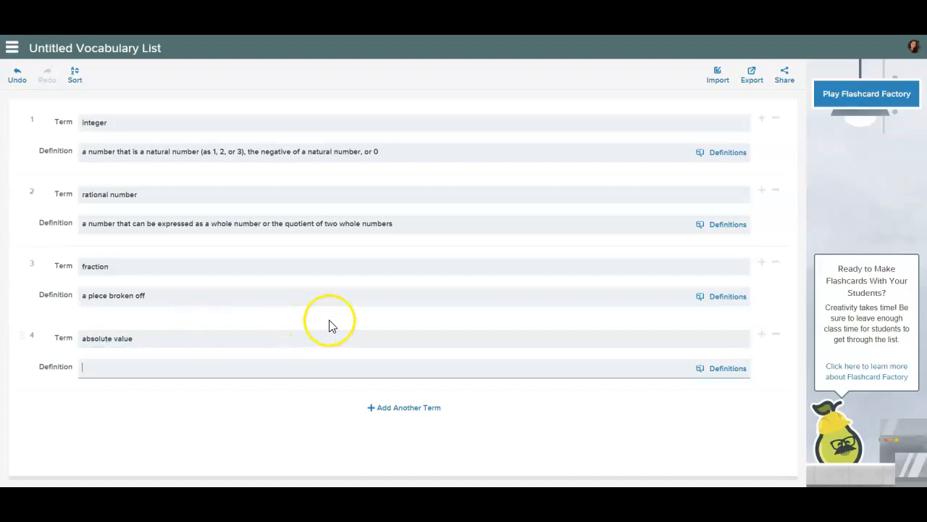
click(727, 368)
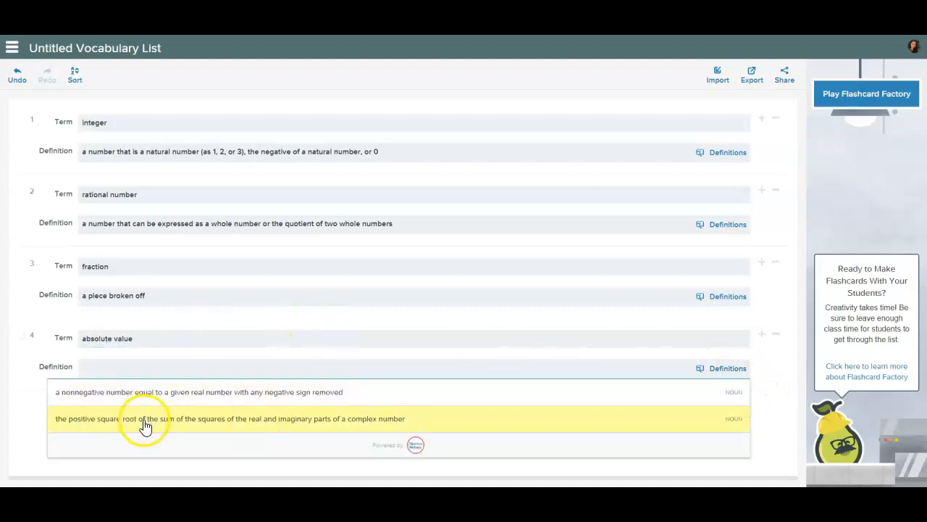
click(145, 395)
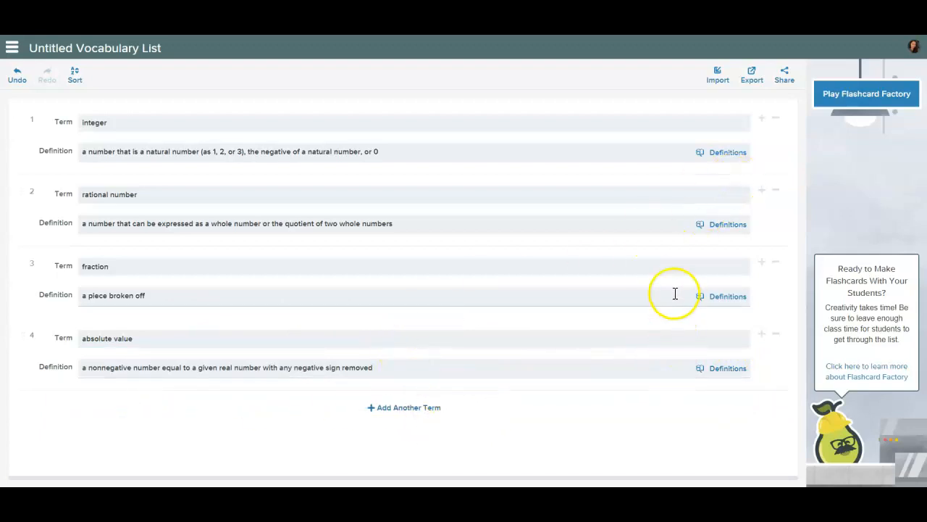
Examine the vocabulary list's import and export dialogs, closing each without importing or copying anything
click(719, 75)
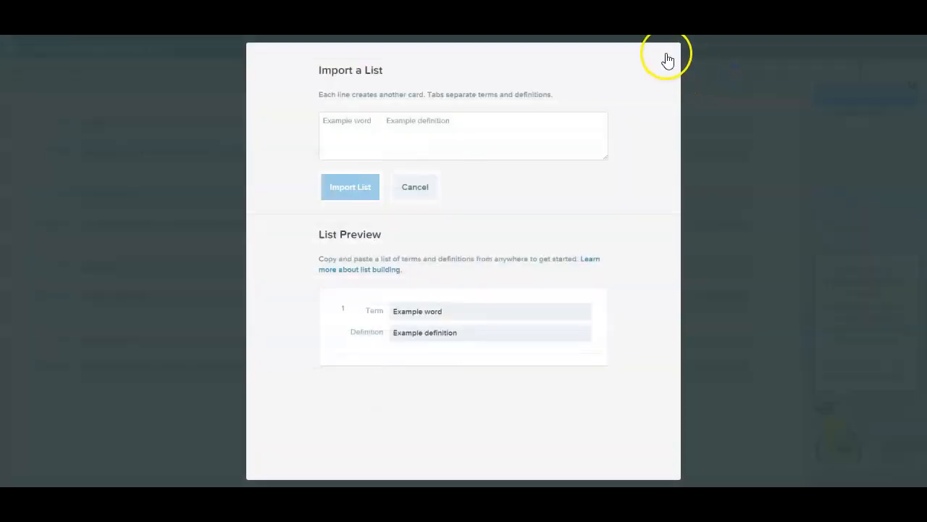
click(667, 58)
click(751, 81)
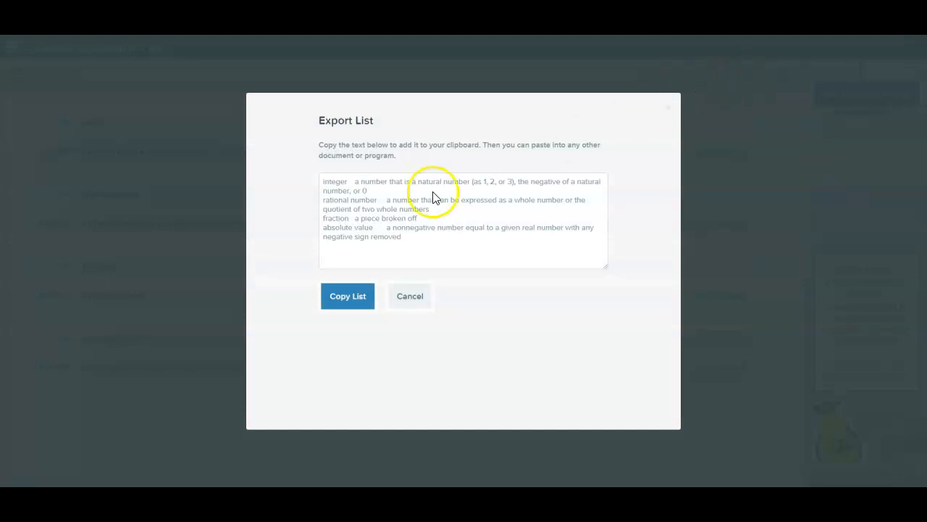
click(415, 296)
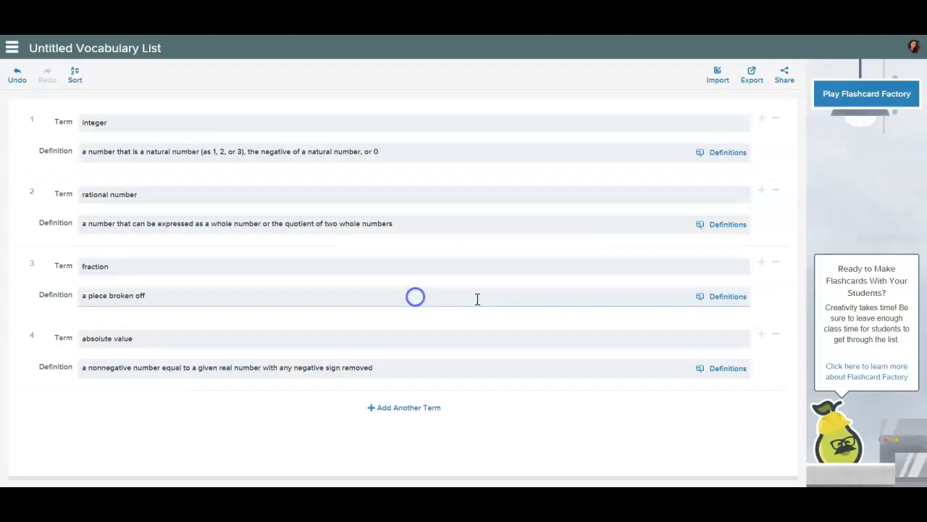
Launch Flashcard Factory from the vocabulary list, leaving the old presentation and acknowledging the projector tip
click(857, 98)
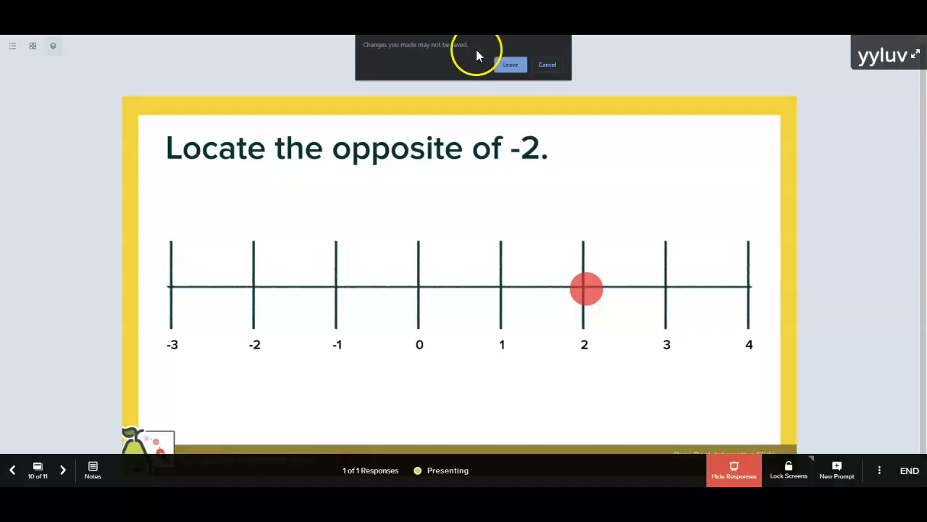
click(509, 65)
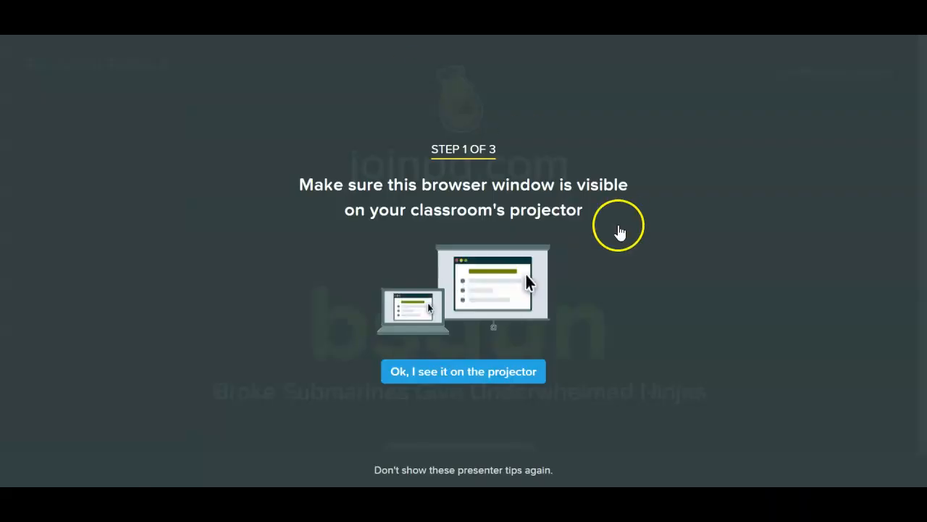
click(487, 375)
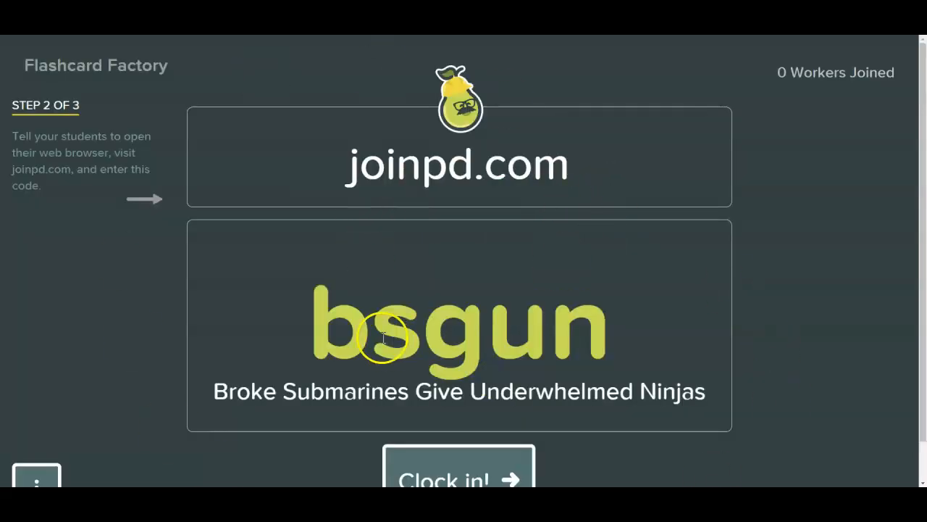
Copy the session's join code and use it to join Flashcard Factory as a student at joinpd.com in a new tab
drag(584, 335, 327, 338)
key(ctrl+c)
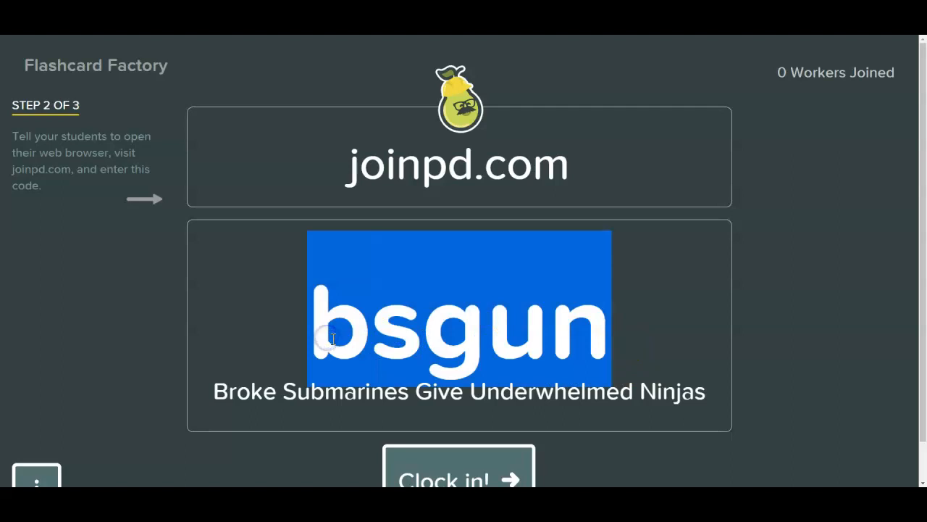
key(ctrl+t)
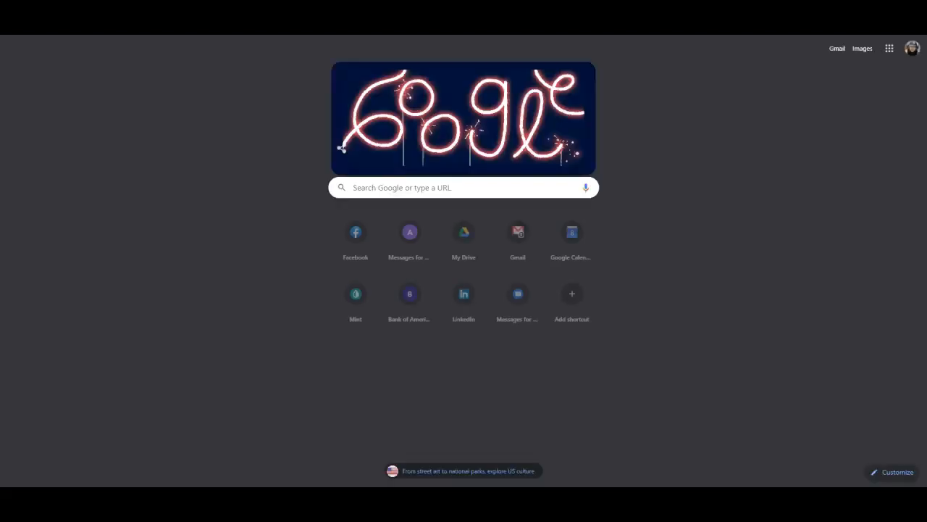
text(jpin)
key(BackSpace)
key(BackSpace)
key(BackSpace)
text(oinpd.com)
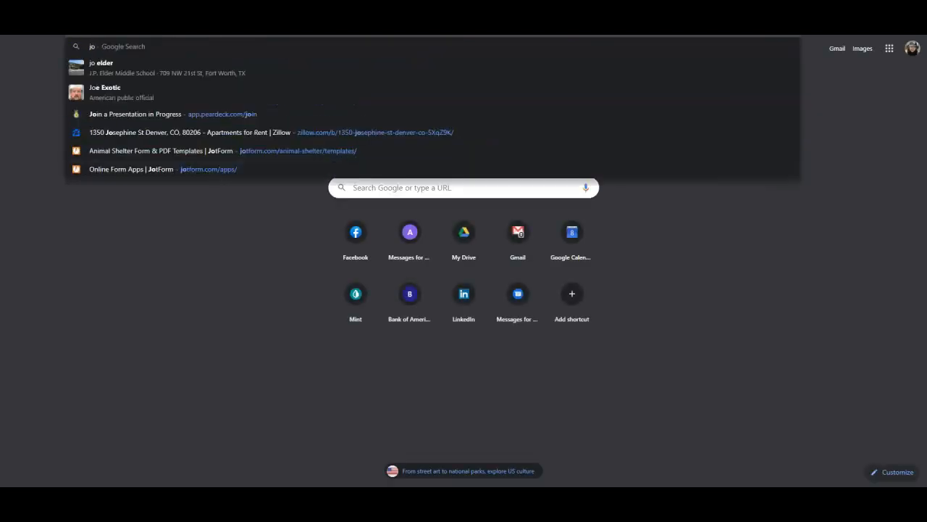
key(Return)
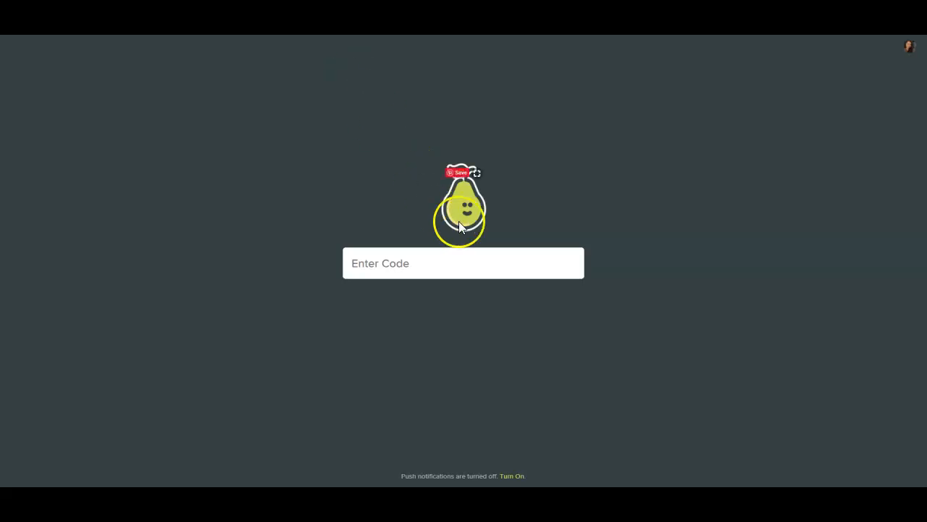
click(442, 253)
key(ctrl+v)
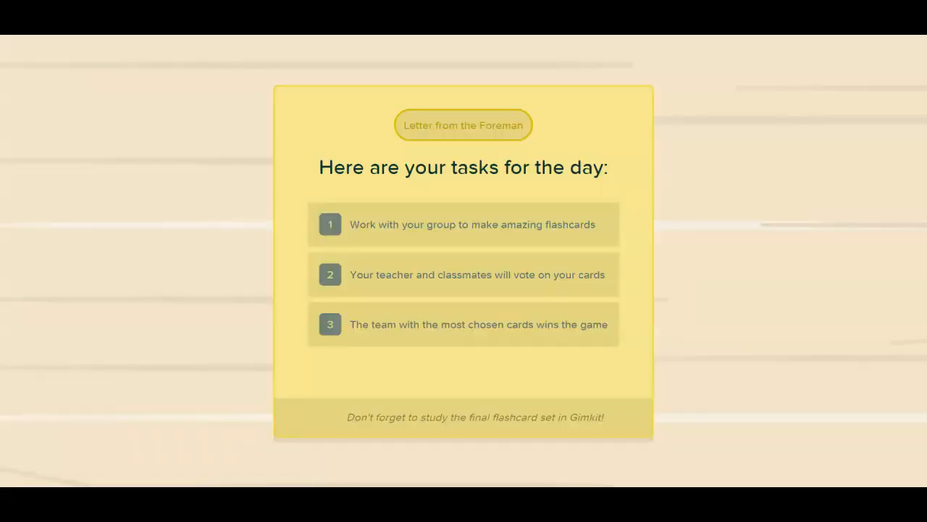
Return to the teacher's Flashcard Factory screen and examine the menu of game phases
click(181, 15)
scroll(445, 226, down, 1)
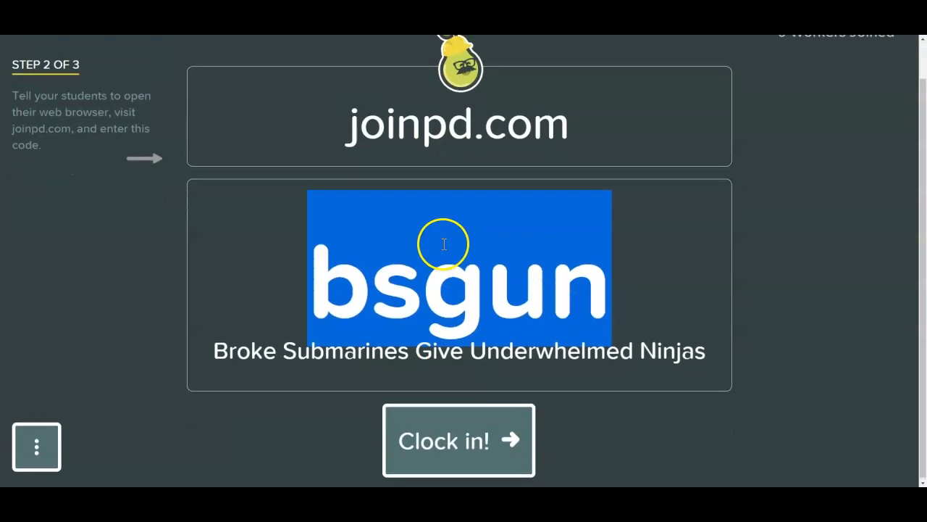
click(37, 442)
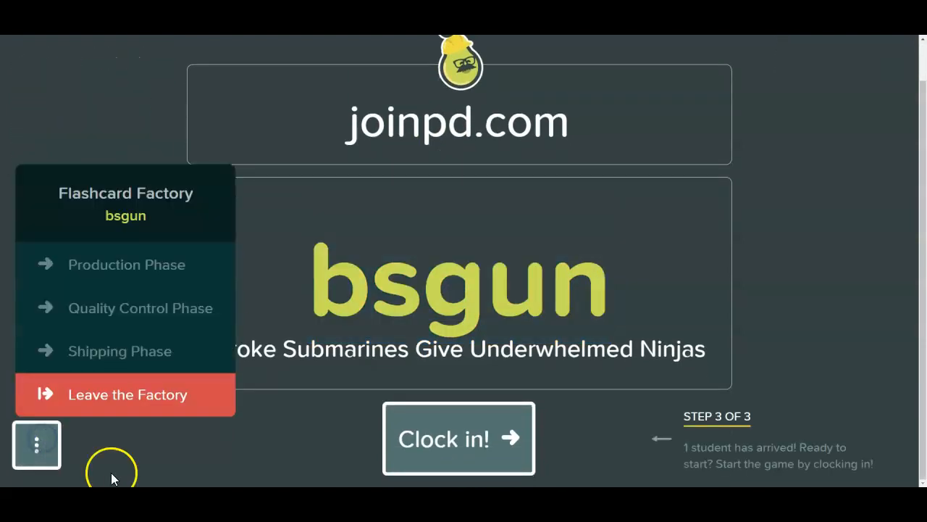
click(324, 450)
scroll(508, 427, up, 1)
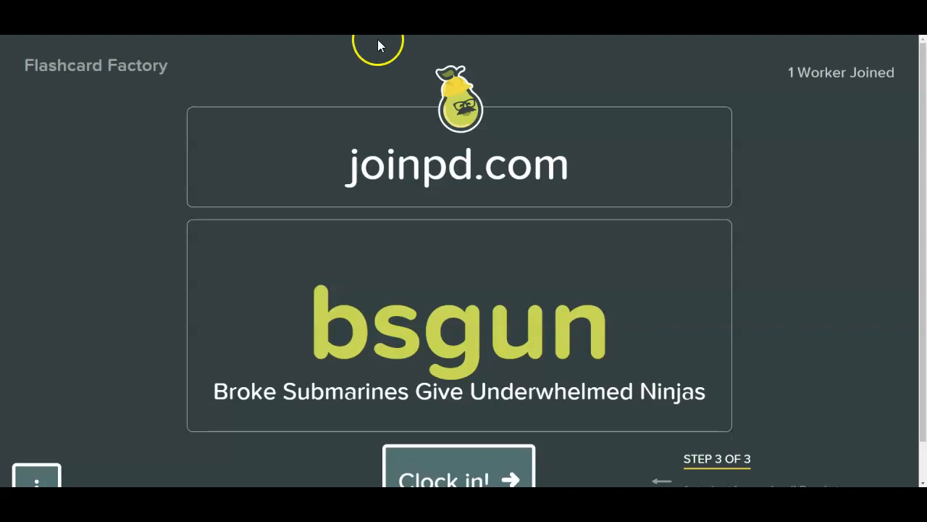
Clock in, shuffle the day and night shift teams, and start the Flashcard Factory game
click(502, 474)
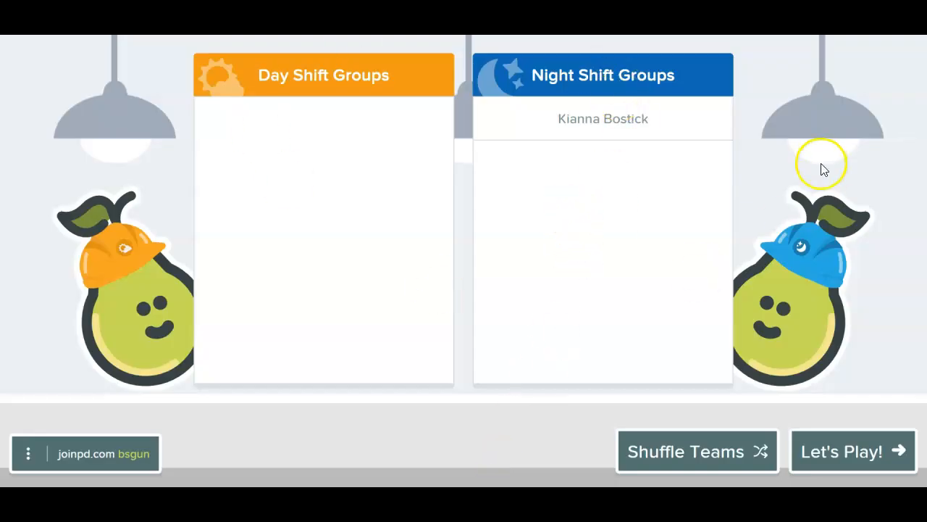
click(752, 467)
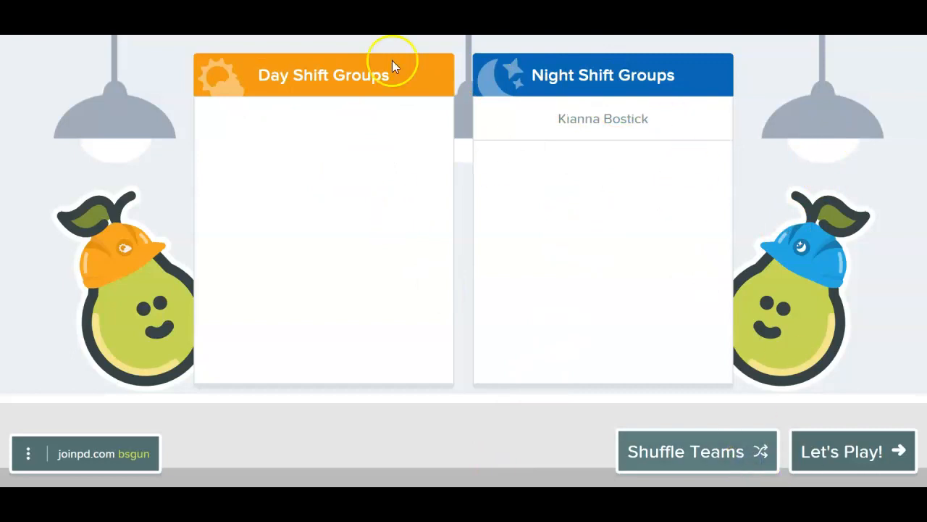
click(859, 455)
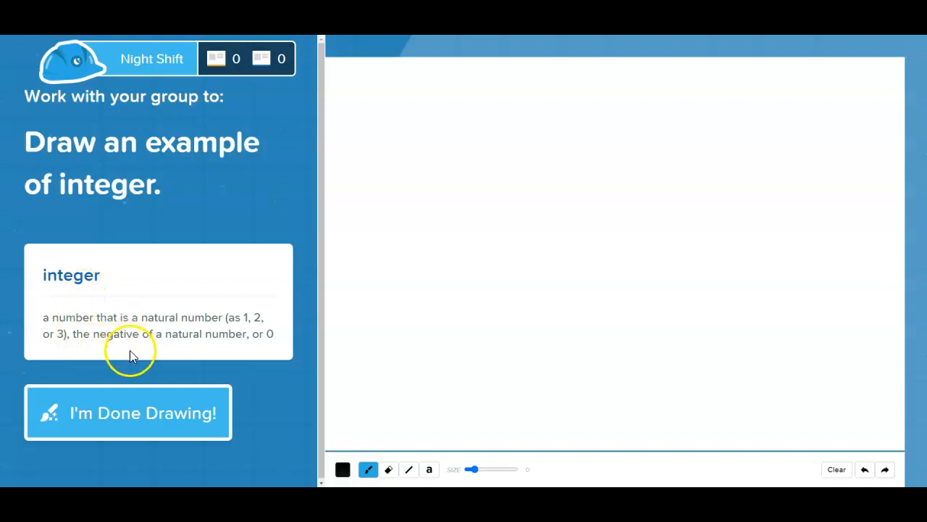
Draw a short horizontal stroke followed by a vertical stroke as the integer example, and submit the finished drawing
drag(508, 232, 563, 231)
mouse_move(597, 204)
mouse_down()
mouse_move(595, 194)
mouse_move(605, 271)
mouse_up()
click(607, 270)
click(143, 433)
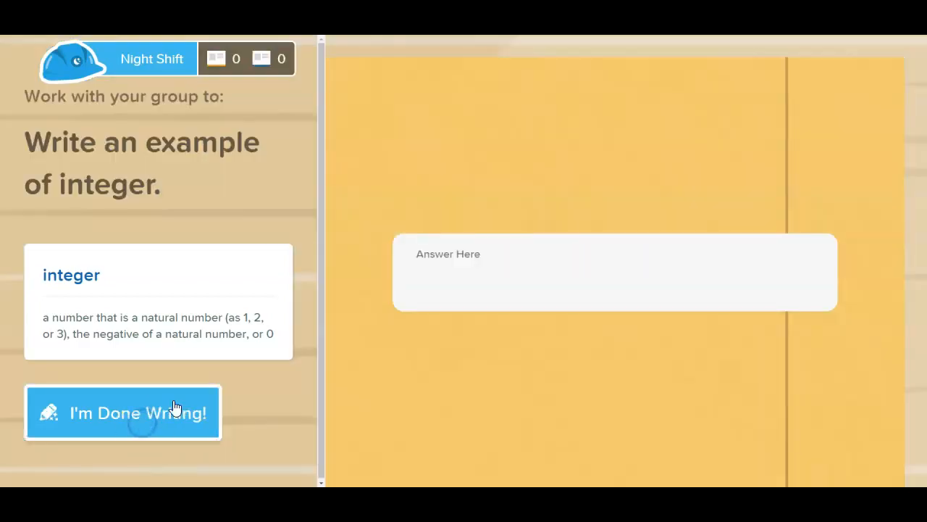
Write "any positive or negative whole number" as the integer example and ship the finished flashcard
click(504, 274)
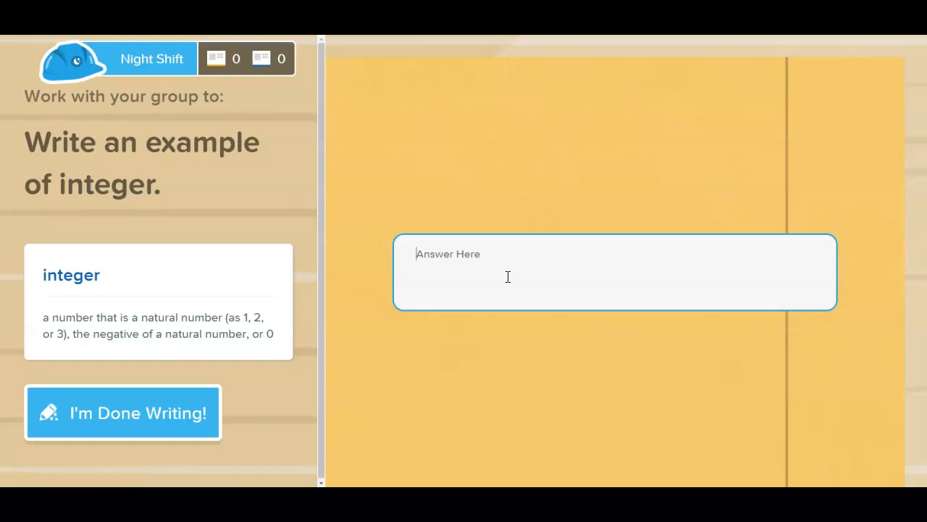
text(any)
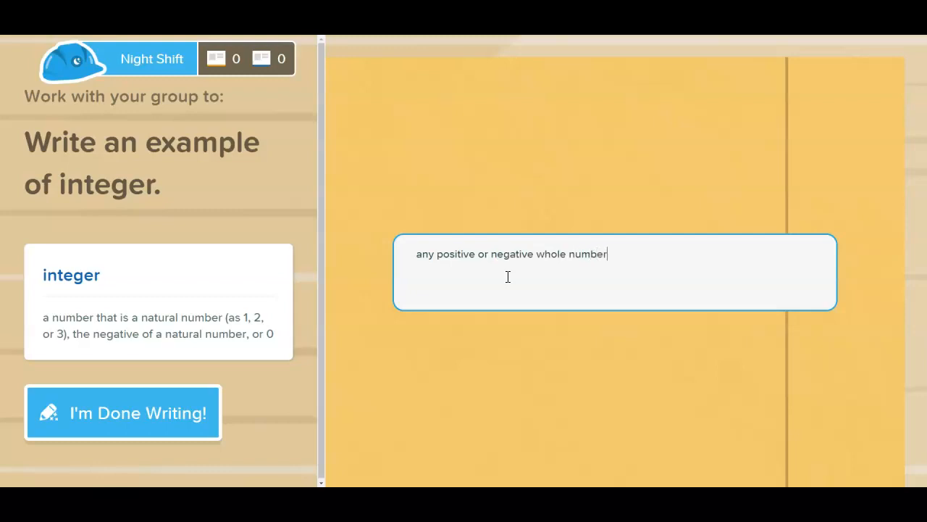
click(108, 418)
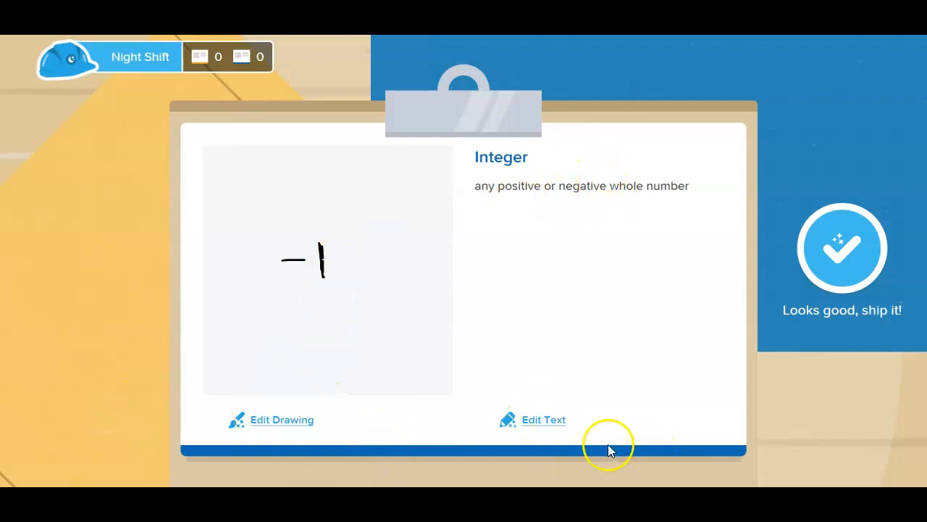
click(832, 245)
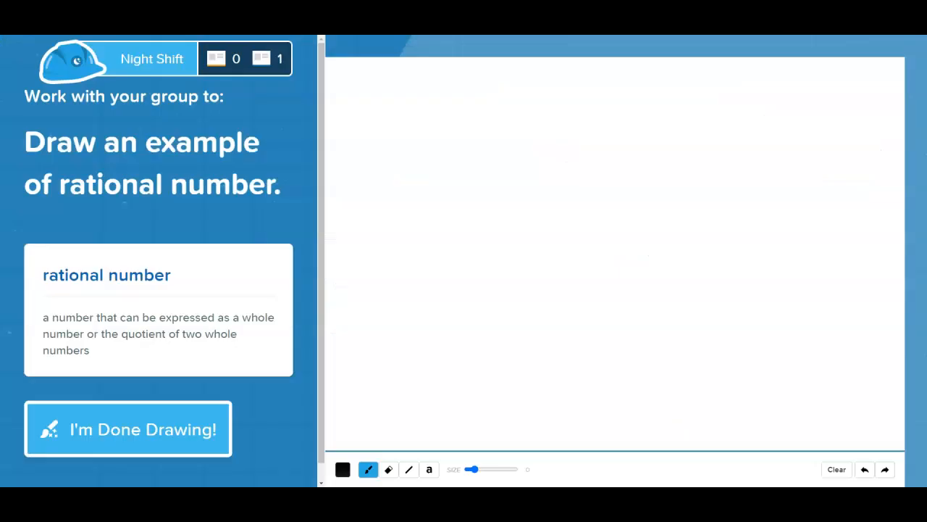
Draw 1/2, 5 and .50 as rational number examples and try to ship the card without any written text
mouse_move(496, 133)
mouse_down()
mouse_move(494, 174)
mouse_move(564, 193)
mouse_up()
drag(494, 214, 578, 249)
mouse_move(701, 167)
mouse_down()
mouse_move(672, 188)
mouse_move(697, 209)
mouse_up()
drag(750, 179, 757, 178)
drag(770, 177, 768, 200)
drag(849, 175, 848, 182)
mouse_move(836, 198)
mouse_down()
mouse_move(827, 179)
mouse_move(889, 205)
mouse_up()
drag(613, 326, 630, 323)
mouse_move(678, 286)
mouse_down()
mouse_move(652, 289)
mouse_move(668, 322)
mouse_up()
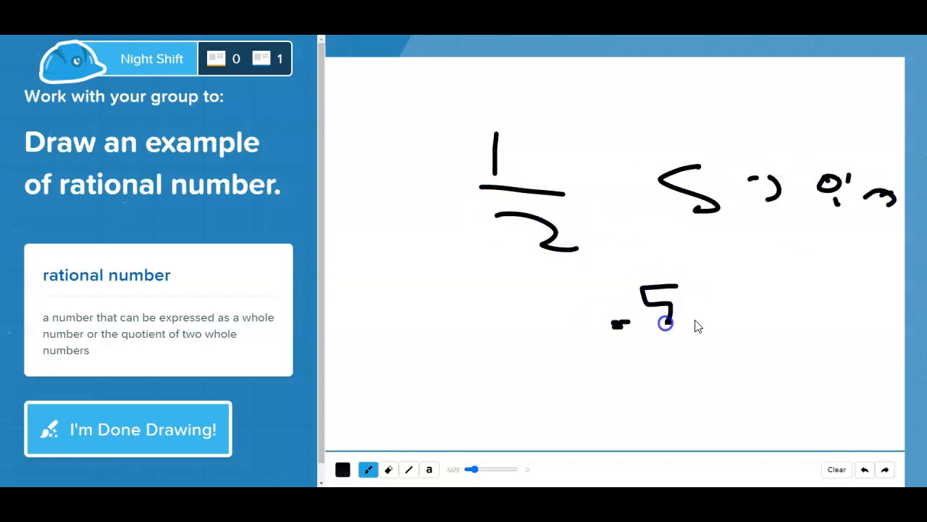
drag(725, 289, 710, 315)
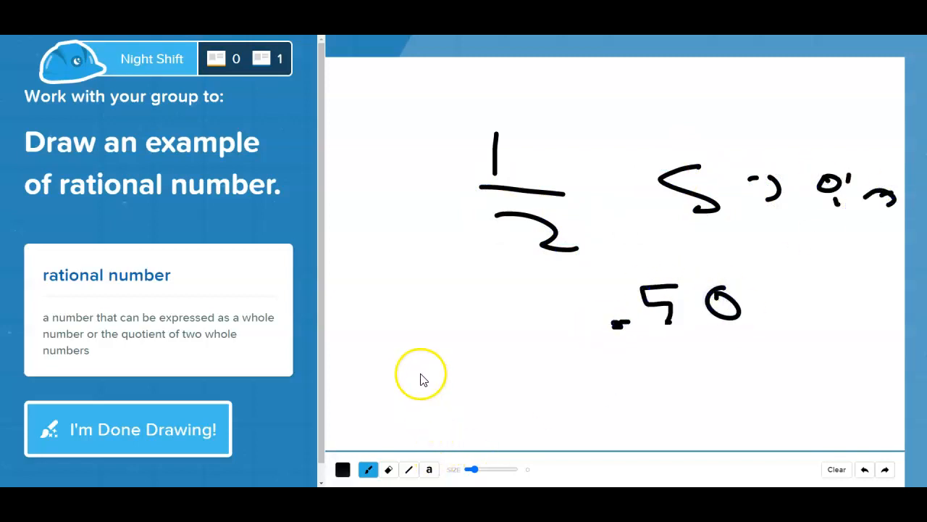
click(114, 435)
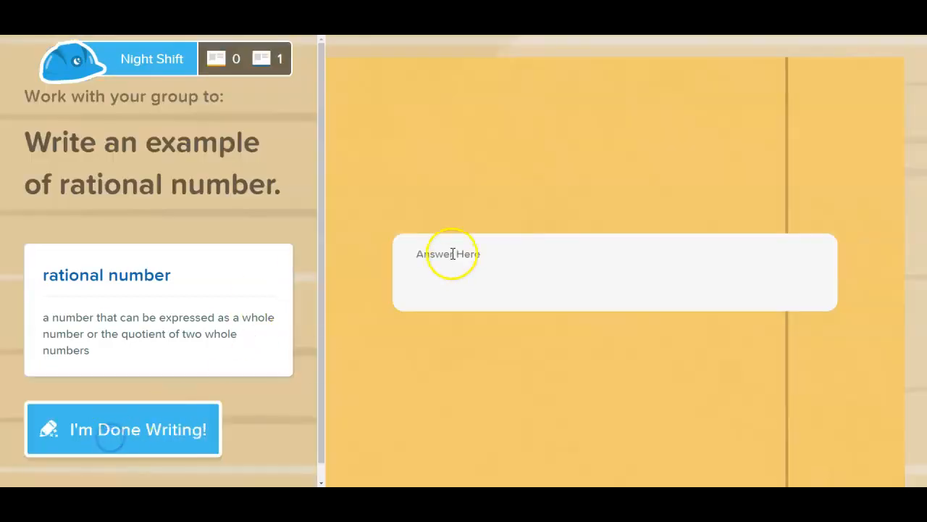
click(131, 430)
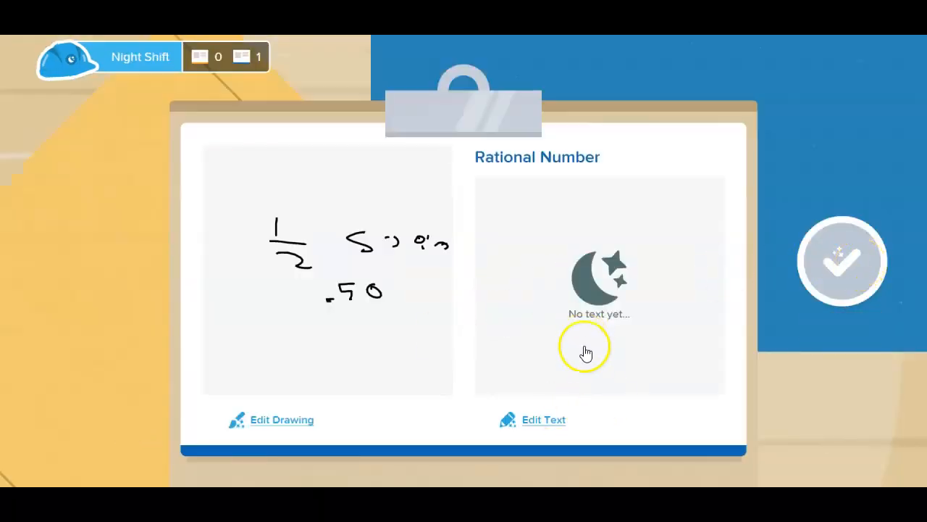
click(841, 255)
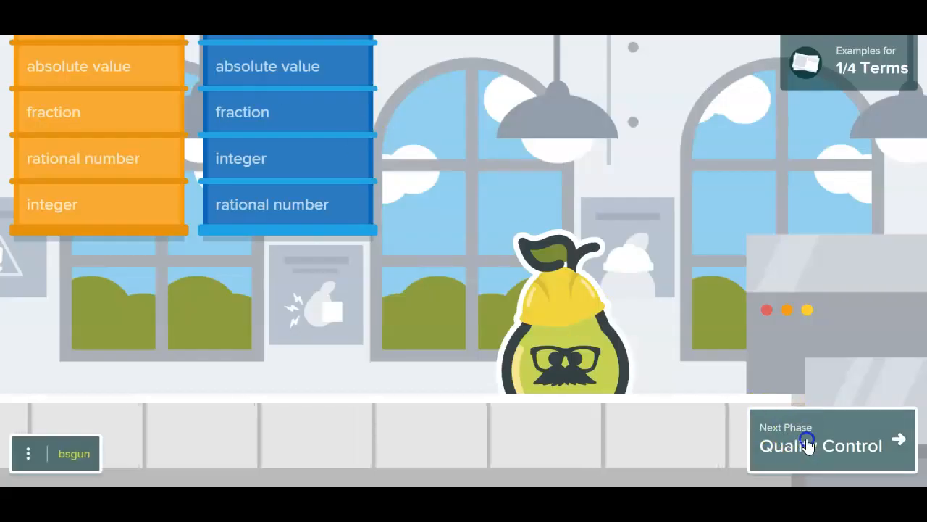
Advance the teacher's game to Quality Control and approve the integer flashcard
click(797, 443)
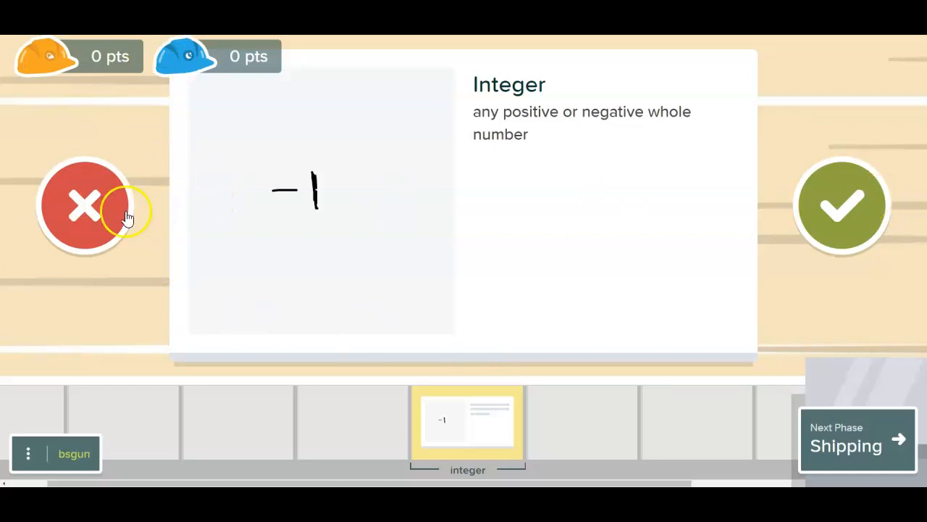
click(828, 195)
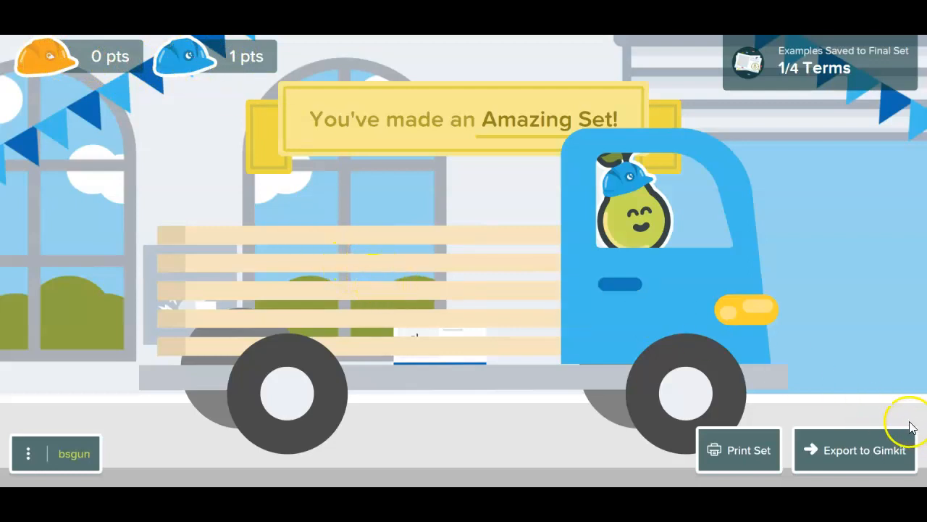
Export the class flashcard set to Gimkit without naming it
click(861, 455)
click(378, 341)
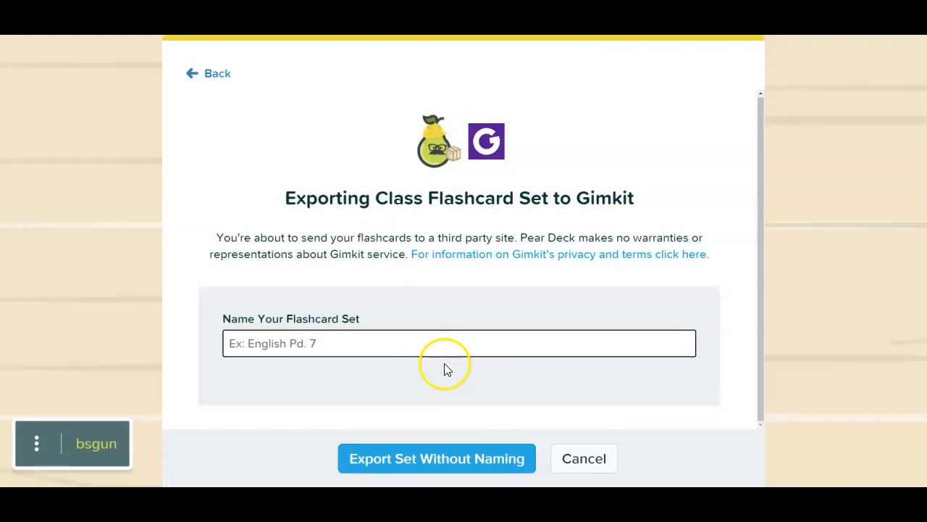
click(468, 451)
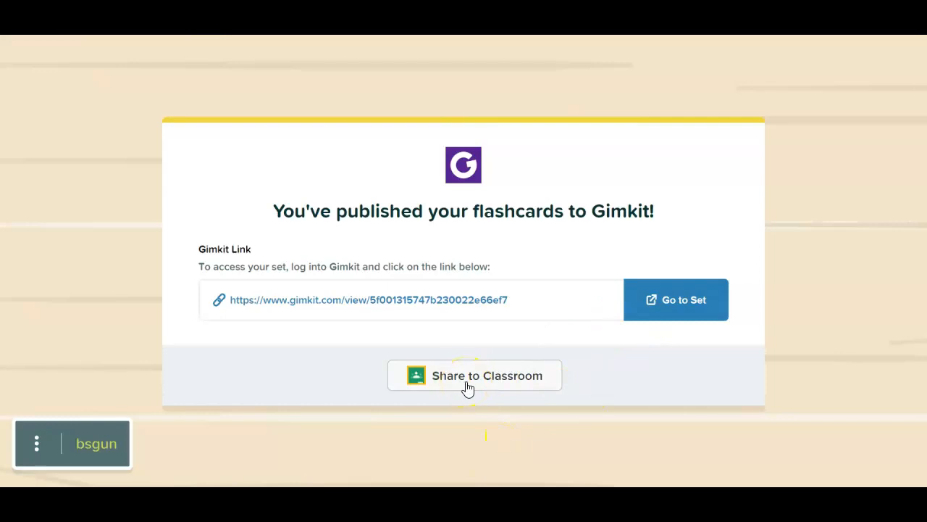
Open the published set in Gimkit and show the answer choices of the integer question
click(663, 310)
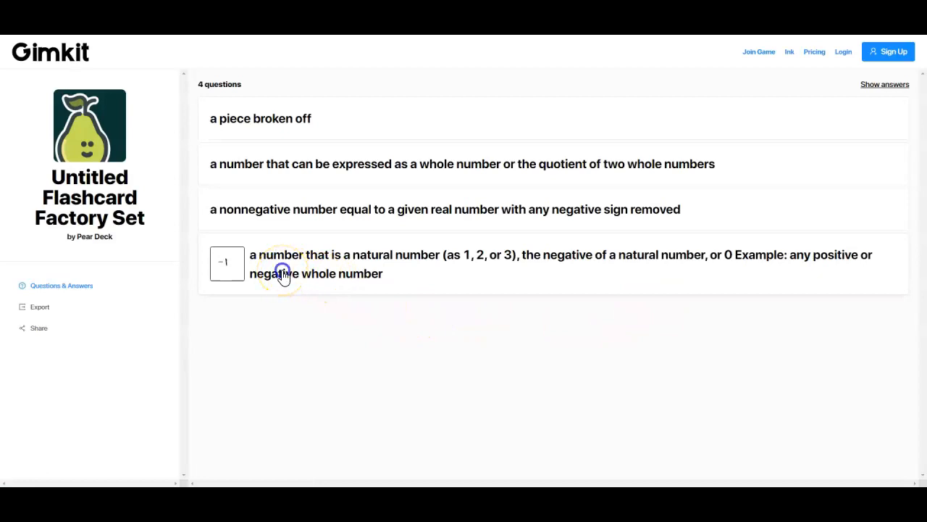
click(283, 274)
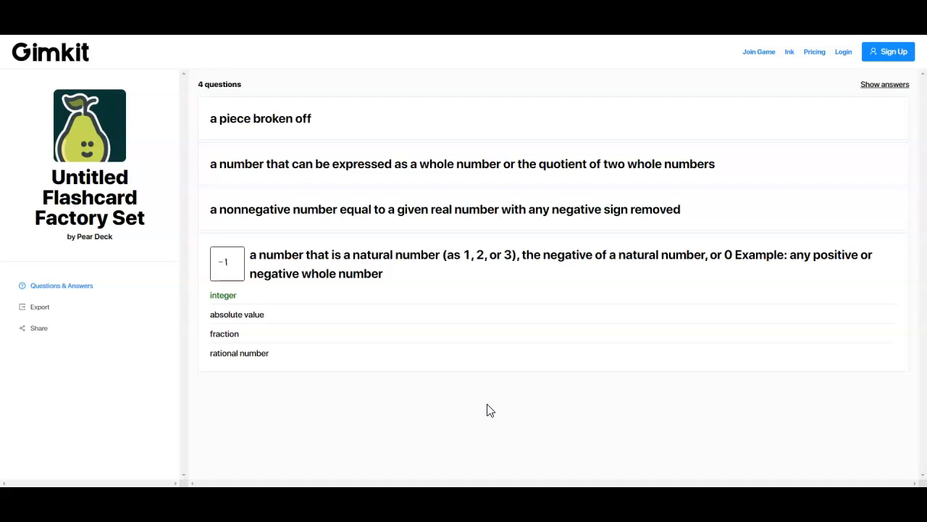
click(493, 496)
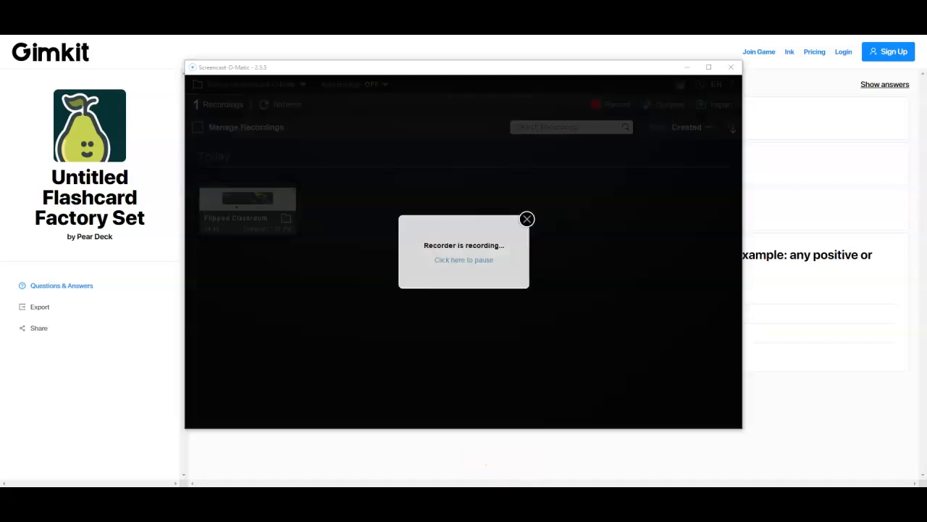